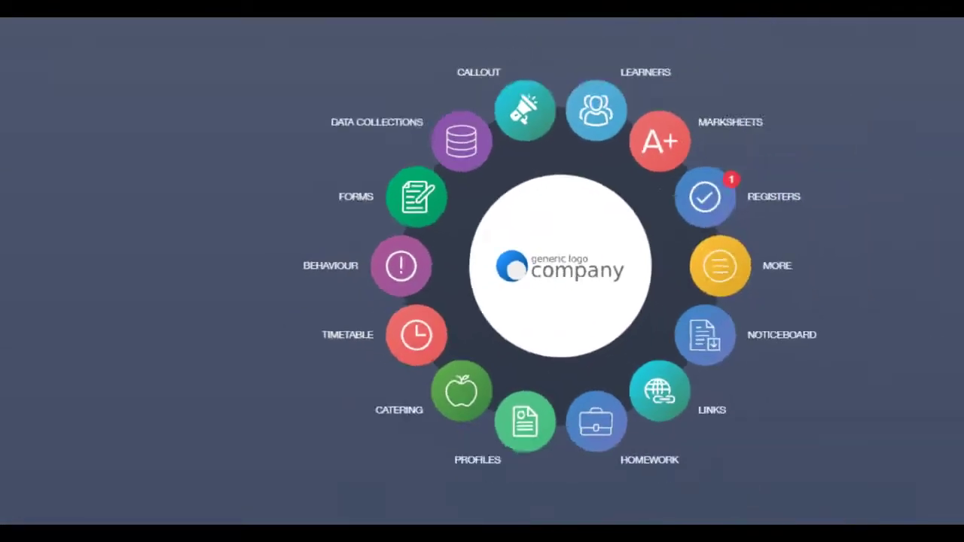
Open the Behaviour and Achievement learner list and try Add Behaviour on a learner row
{"action": "left_click", "coordinate": [355, 277]}
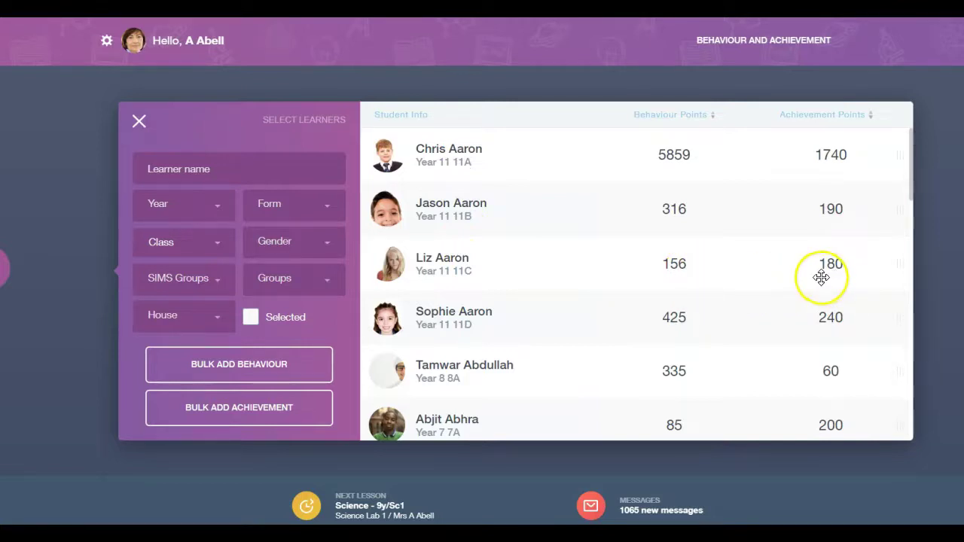
{"action": "left_click", "coordinate": [454, 262]}
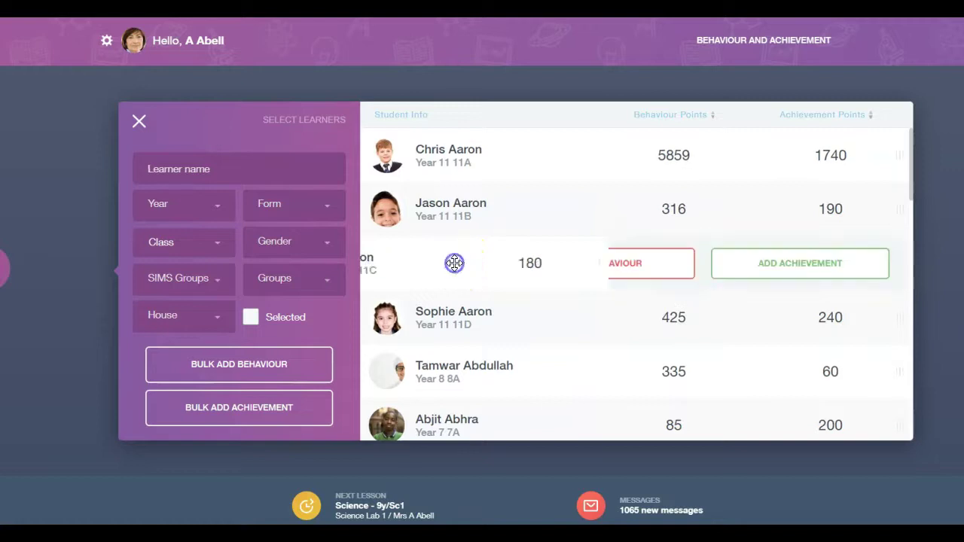
{"action": "left_click", "coordinate": [611, 276]}
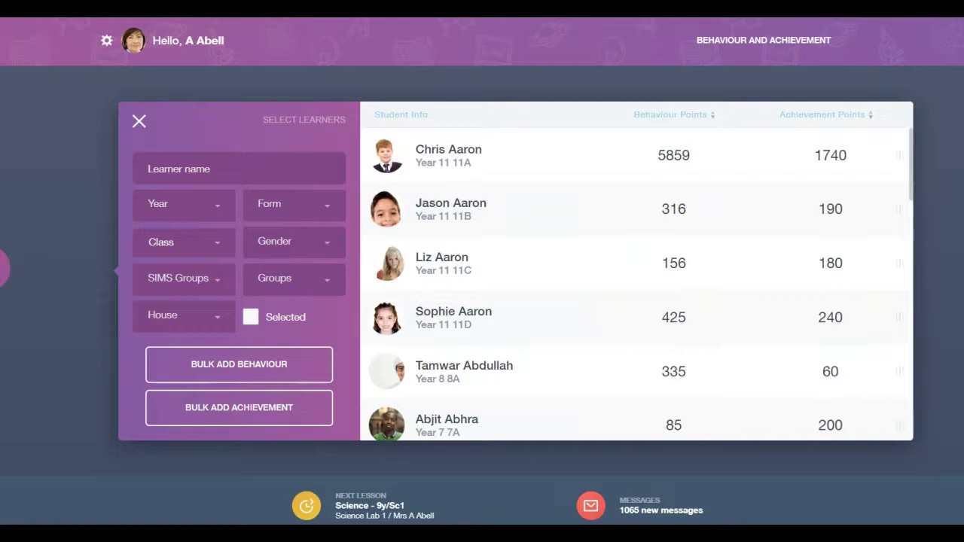
Start a bulk behaviour entry and select three learners for it
{"action": "left_click", "coordinate": [234, 366]}
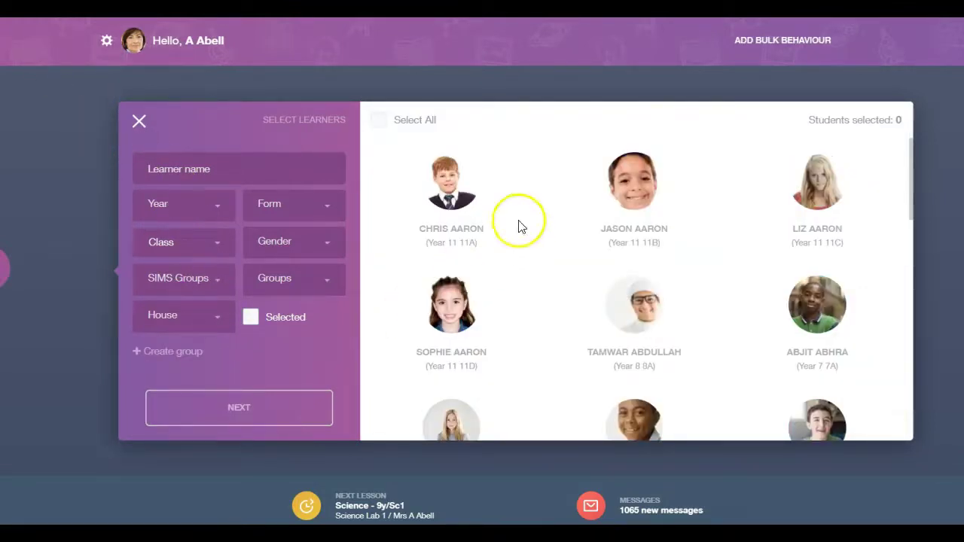
{"action": "left_click", "coordinate": [464, 209]}
{"action": "left_click", "coordinate": [623, 190]}
{"action": "left_click", "coordinate": [801, 191]}
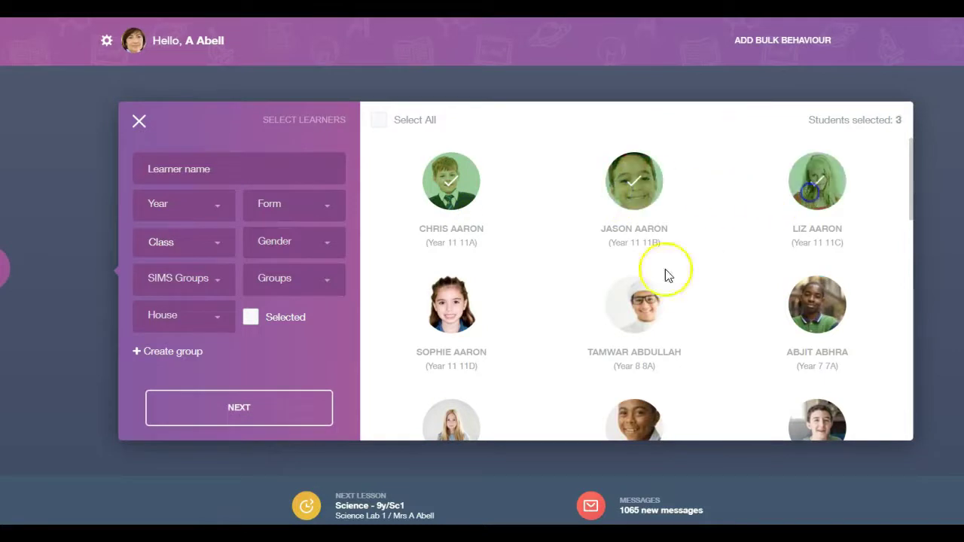
{"action": "left_click", "coordinate": [284, 414]}
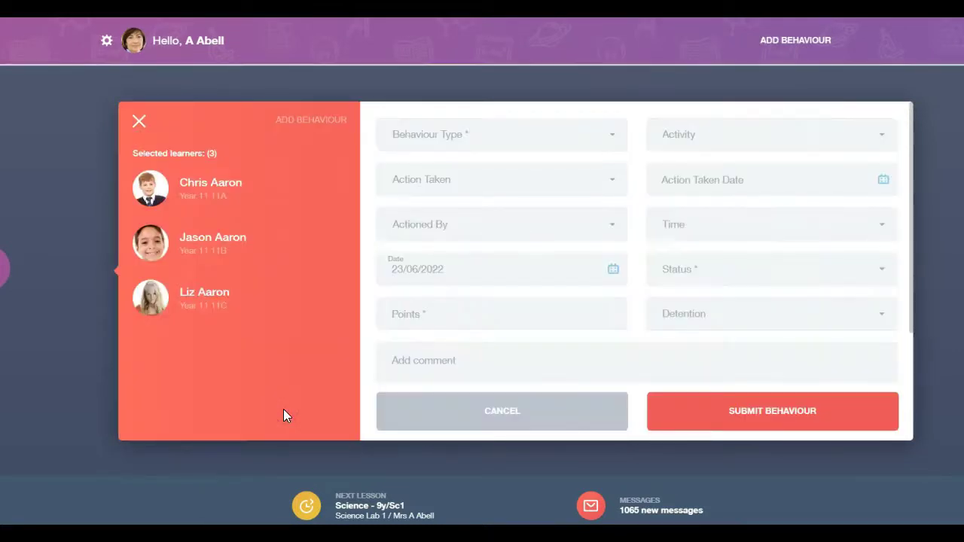
Set type Disruptive Behaviour in Class, activity English, and action taken Detention
{"action": "left_click", "coordinate": [610, 136]}
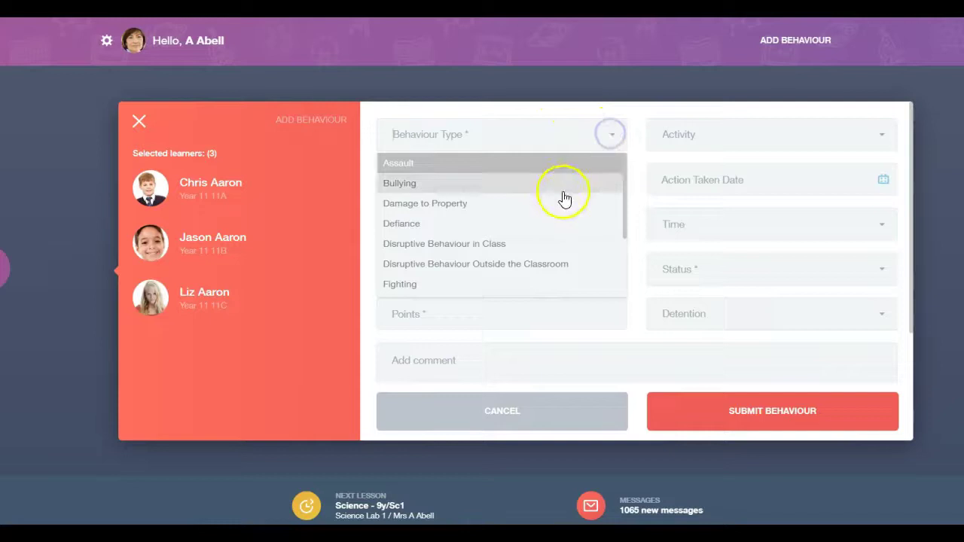
{"action": "left_click", "coordinate": [517, 245]}
{"action": "left_click", "coordinate": [680, 134]}
{"action": "left_click", "coordinate": [667, 183]}
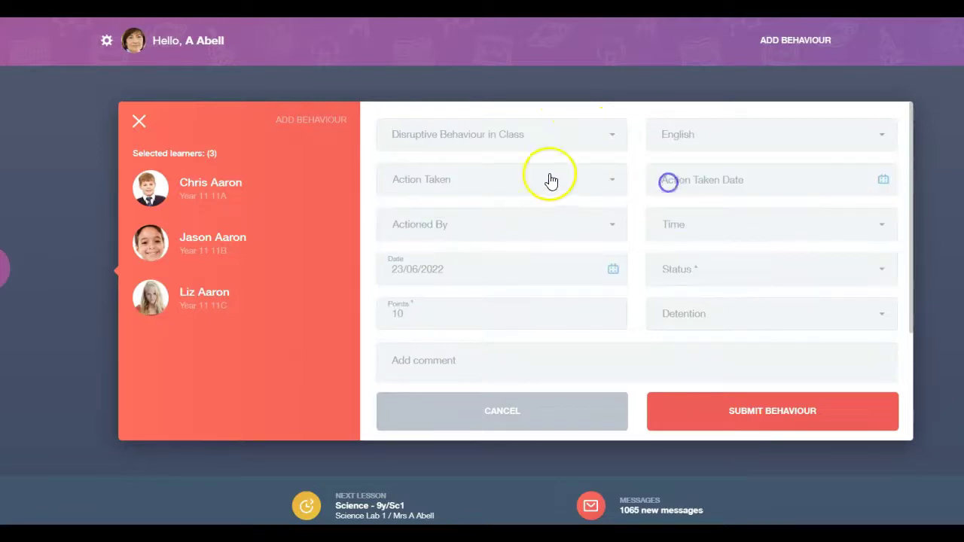
{"action": "left_click", "coordinate": [550, 178]}
{"action": "left_click", "coordinate": [433, 285]}
Set action date 23/06/2022, actioned by the current teacher, time Lesson 2, status Resolved
{"action": "left_click", "coordinate": [732, 180]}
{"action": "left_click", "coordinate": [765, 338]}
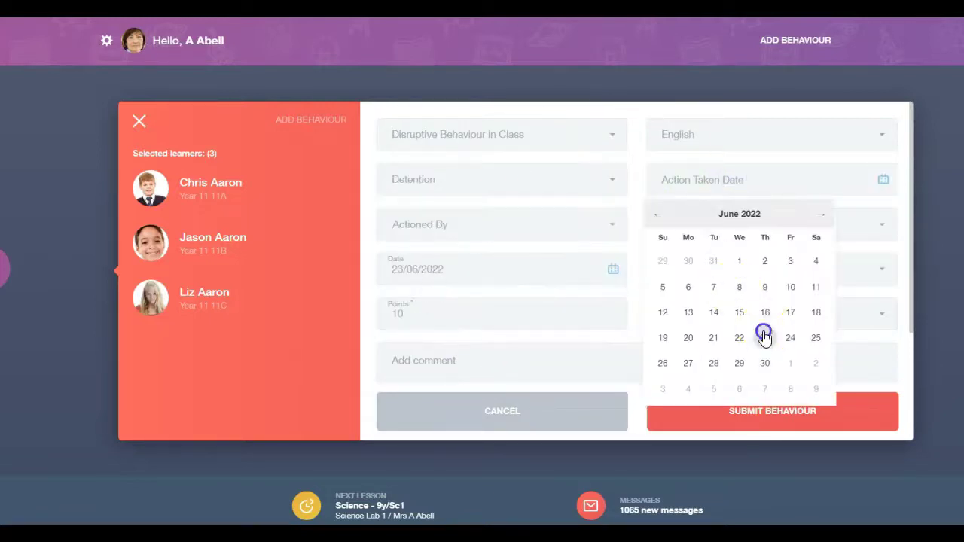
{"action": "left_click", "coordinate": [608, 222]}
{"action": "left_click", "coordinate": [474, 301]}
{"action": "left_click", "coordinate": [721, 226]}
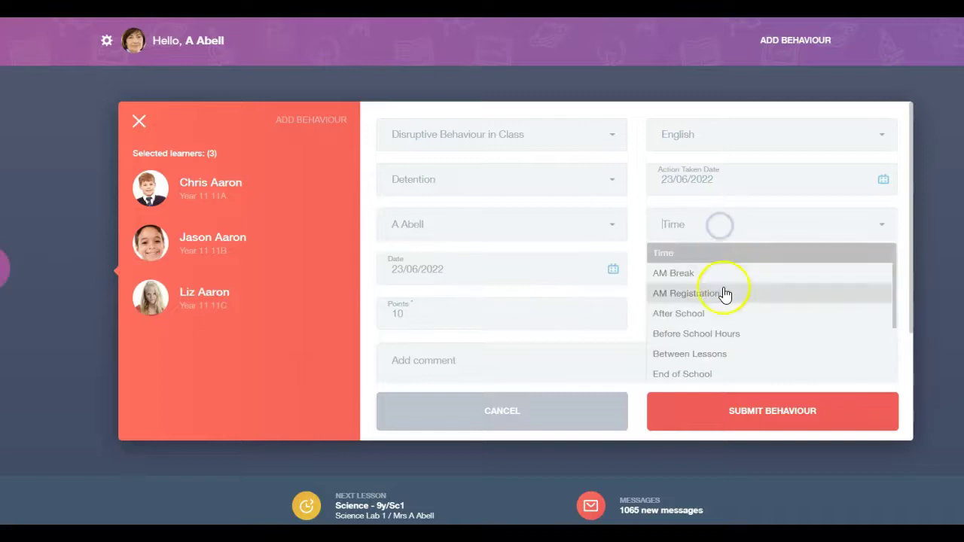
{"action": "left_click", "coordinate": [699, 338]}
{"action": "left_click", "coordinate": [730, 266]}
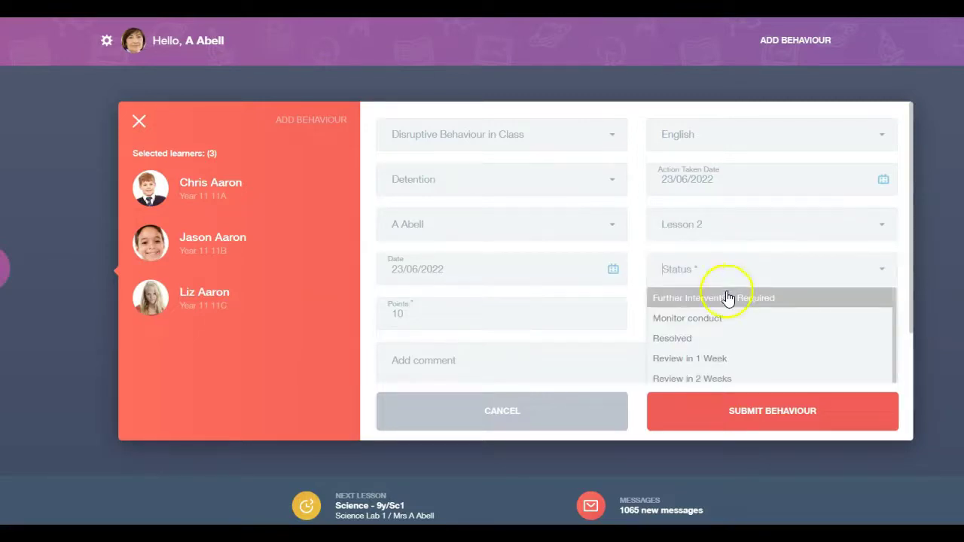
{"action": "left_click", "coordinate": [708, 341]}
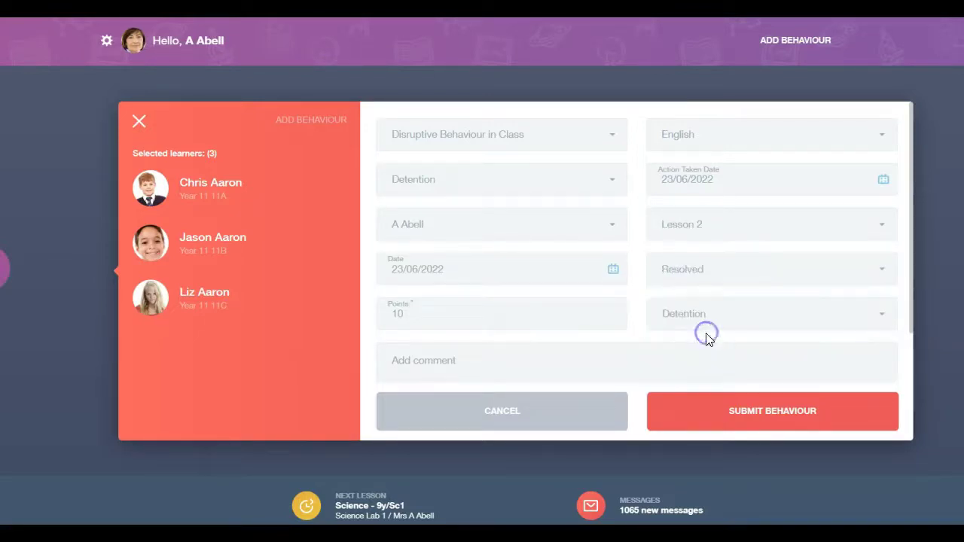
Book the 28/06/2022 Lunchtime Isolation detention and add the comment 'Disruptive'
{"action": "left_click", "coordinate": [880, 258]}
{"action": "scroll", "coordinate": [870, 317], "scroll_direction": "down", "scroll_amount": 5}
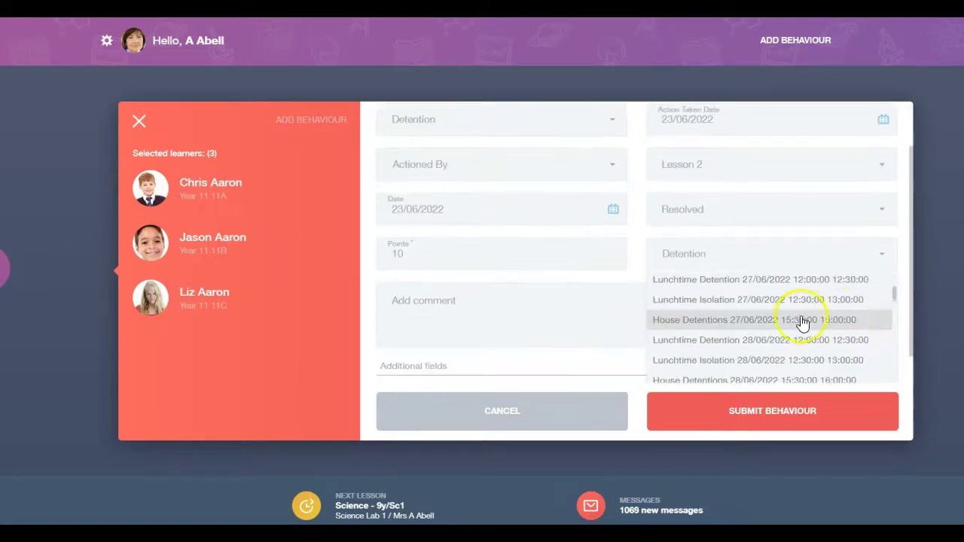
{"action": "left_click", "coordinate": [734, 296]}
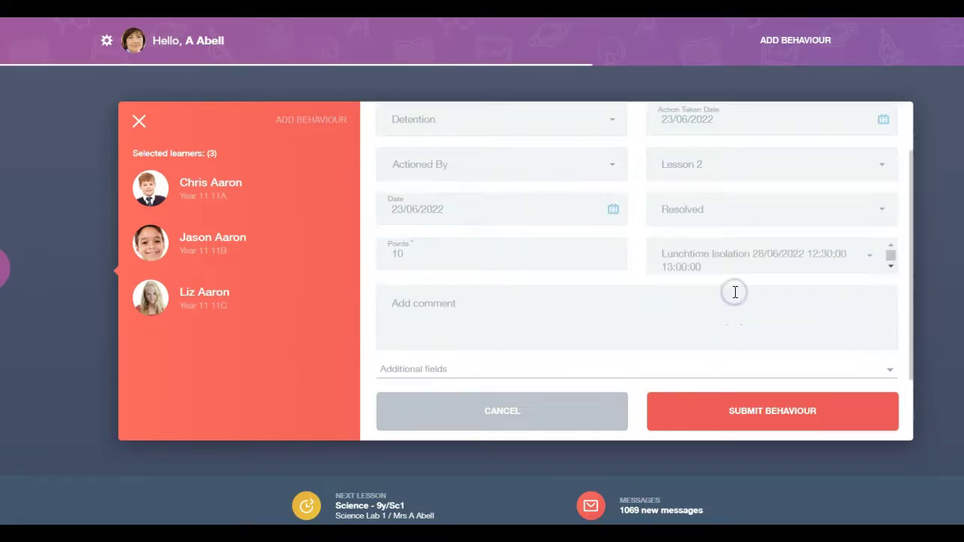
{"action": "left_click", "coordinate": [587, 320]}
{"action": "type", "text": "Disruptive"}
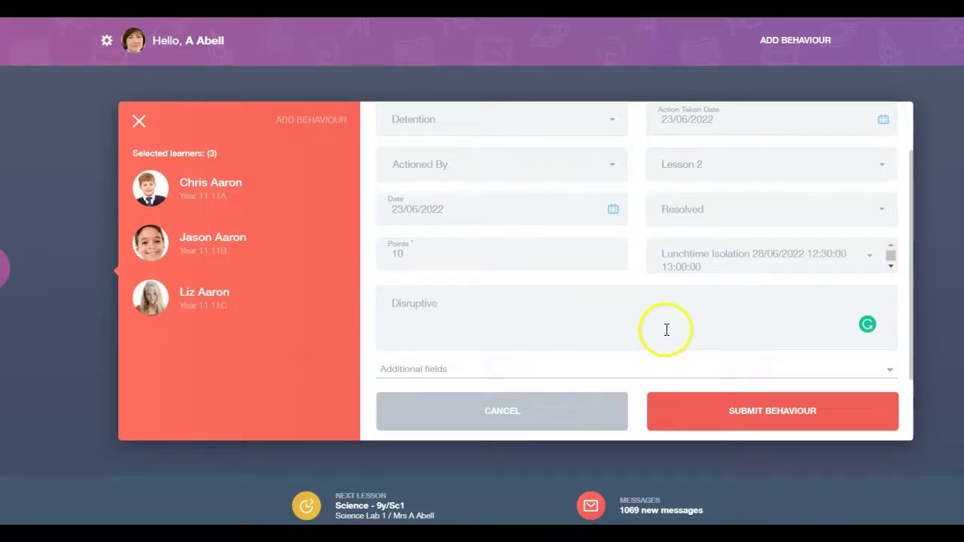
Submit the bulk behaviour record for the three learners and dismiss the success notices
{"action": "left_click", "coordinate": [742, 412]}
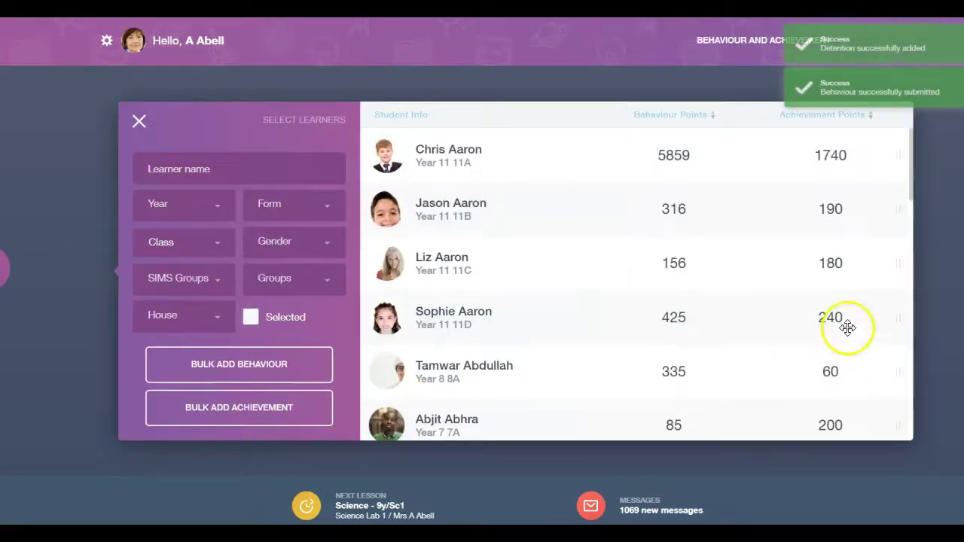
{"action": "left_click", "coordinate": [925, 68]}
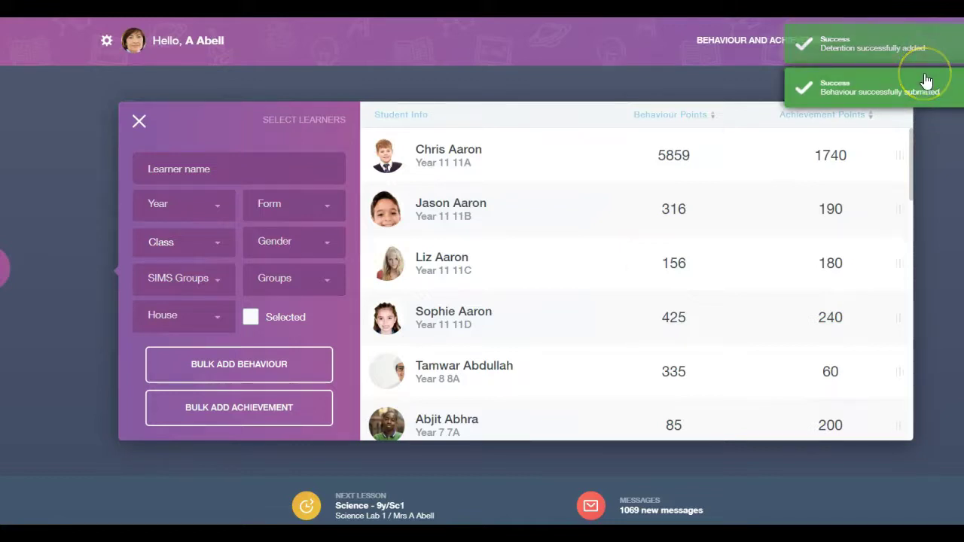
{"action": "left_click", "coordinate": [929, 57]}
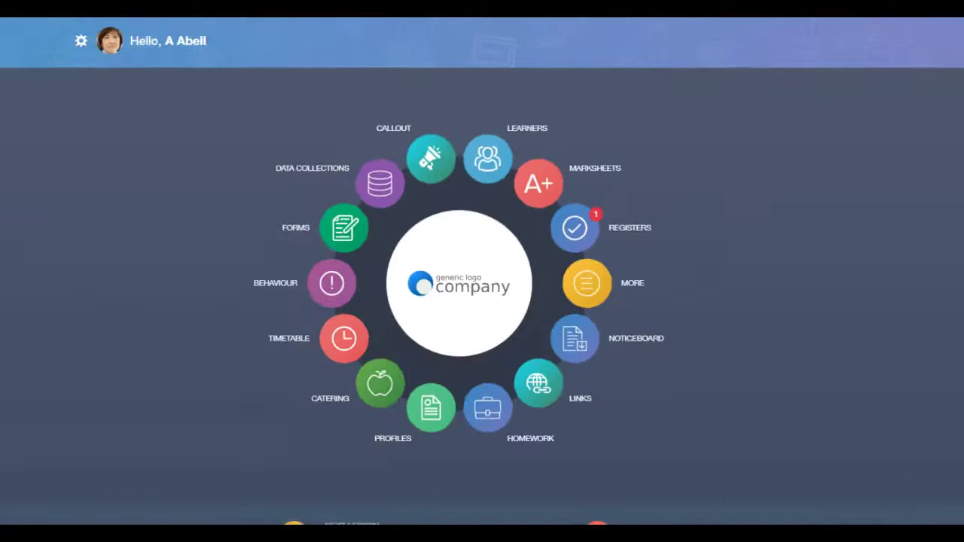
Find the Year 11 11D learner in Learners and view their behaviour records
{"action": "left_click", "coordinate": [497, 152]}
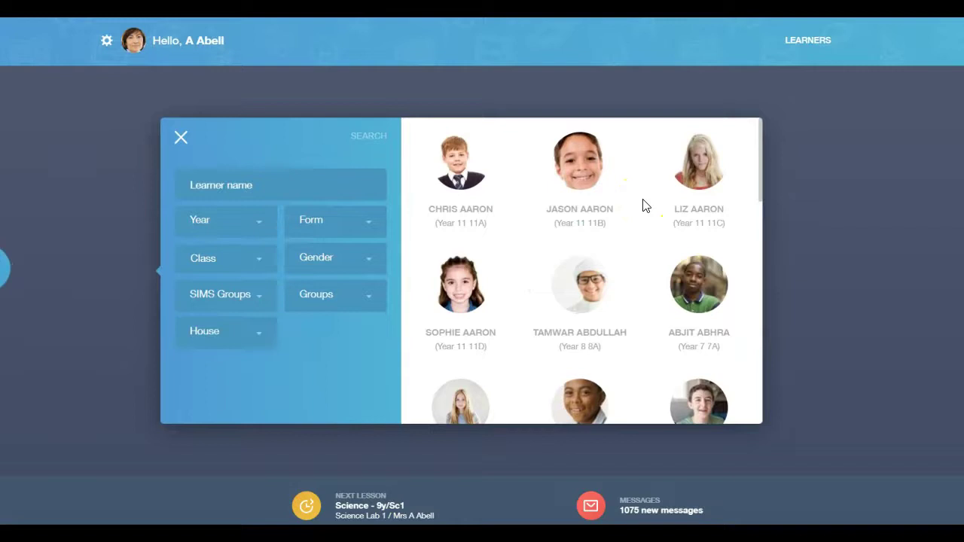
{"action": "left_click", "coordinate": [462, 286]}
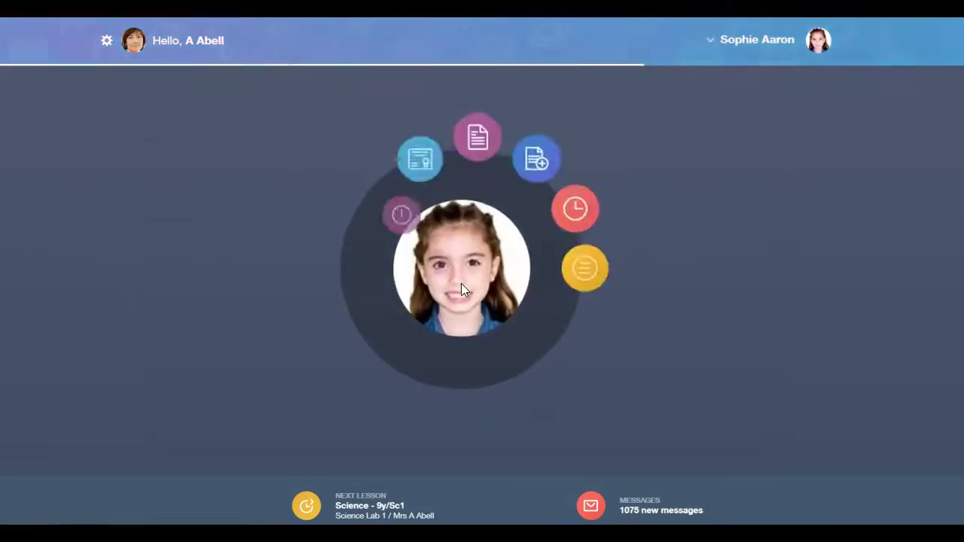
{"action": "left_click", "coordinate": [371, 191]}
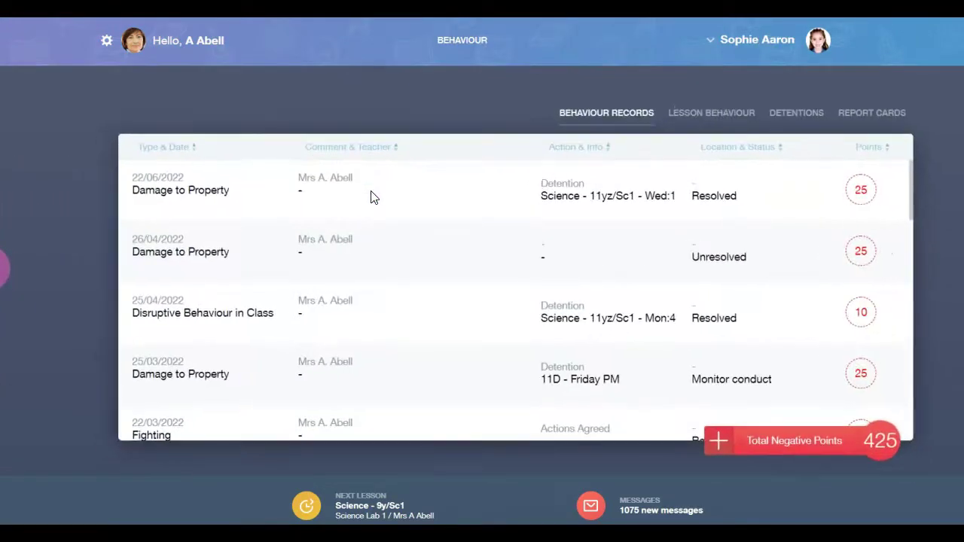
Start a new behaviour entry of type Damage to Property with action taken Detention
{"action": "left_click", "coordinate": [717, 445]}
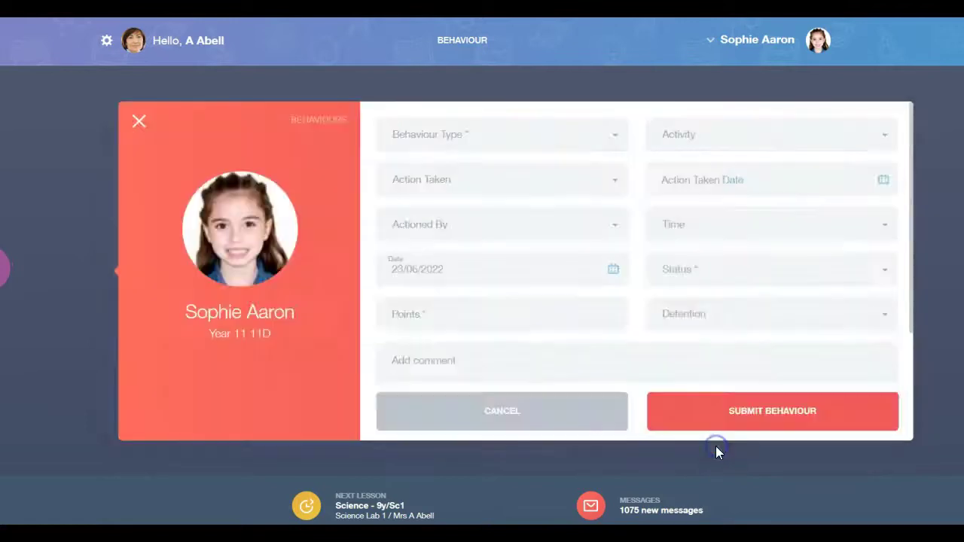
{"action": "left_click", "coordinate": [612, 138]}
{"action": "left_click", "coordinate": [617, 139]}
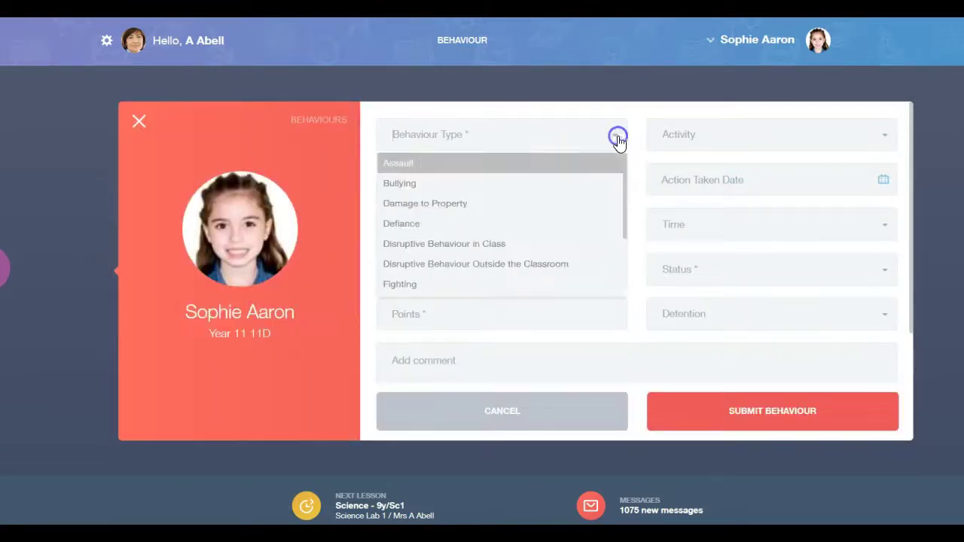
{"action": "left_click", "coordinate": [471, 203]}
{"action": "left_click", "coordinate": [742, 143]}
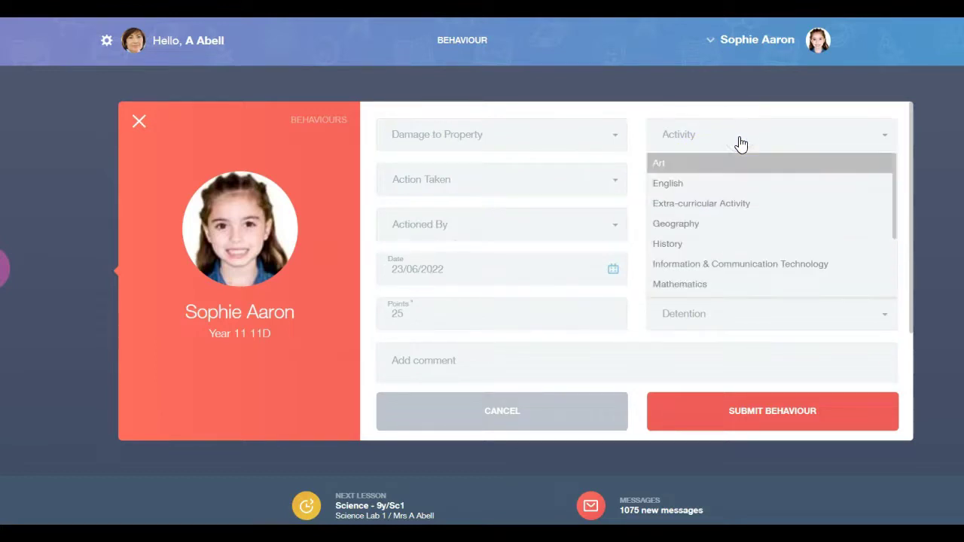
{"action": "left_click", "coordinate": [699, 203]}
{"action": "left_click", "coordinate": [575, 181]}
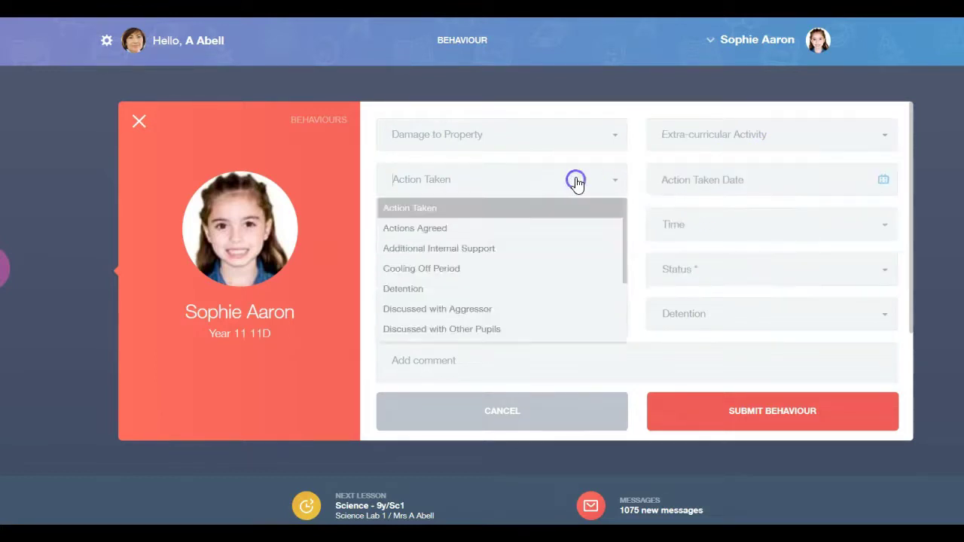
Set action date 23/06/2022, actioned by the current teacher, time Between Lessons, status Resolved
{"action": "left_click", "coordinate": [469, 287]}
{"action": "left_click", "coordinate": [727, 184]}
{"action": "left_click", "coordinate": [765, 338]}
{"action": "left_click", "coordinate": [594, 237]}
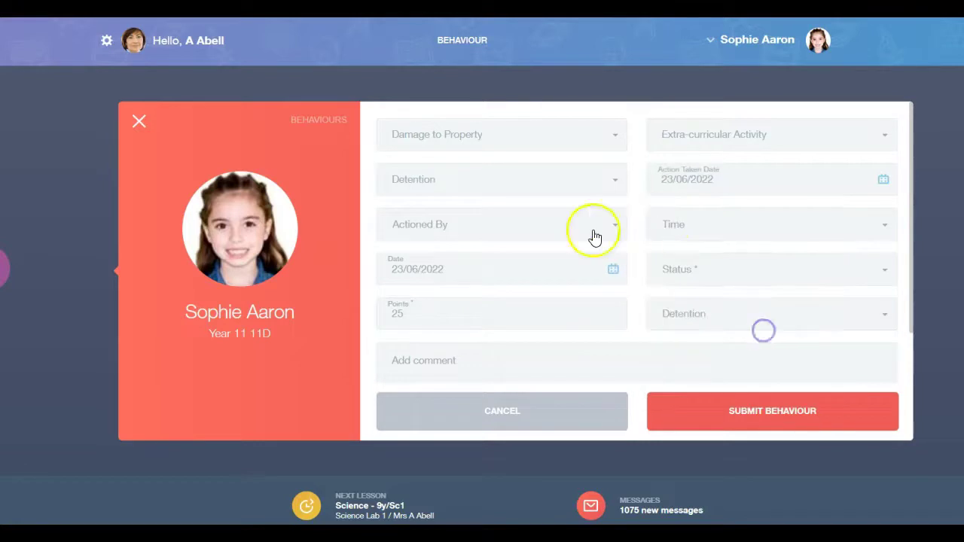
{"action": "left_click", "coordinate": [450, 292]}
{"action": "left_click", "coordinate": [700, 232]}
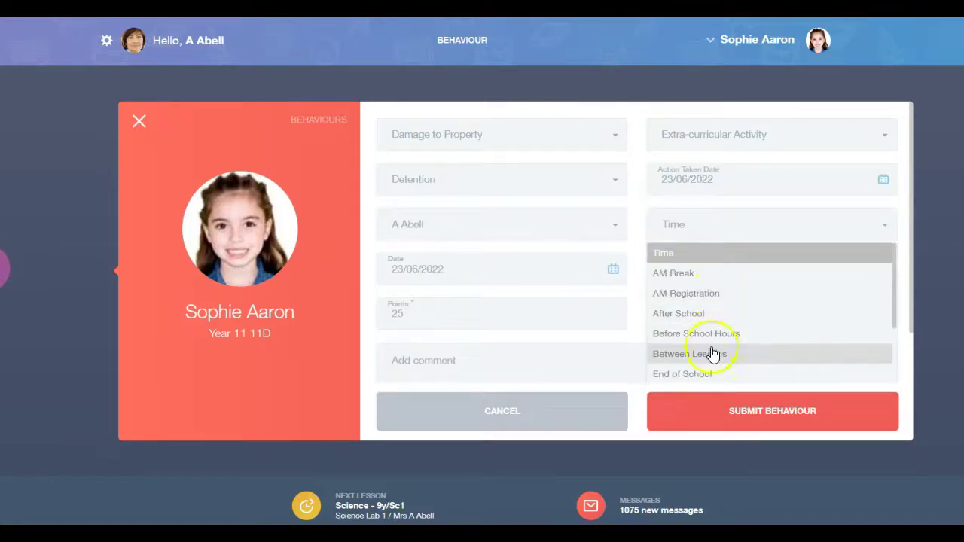
{"action": "left_click", "coordinate": [713, 354]}
{"action": "left_click", "coordinate": [727, 282]}
{"action": "left_click", "coordinate": [703, 339]}
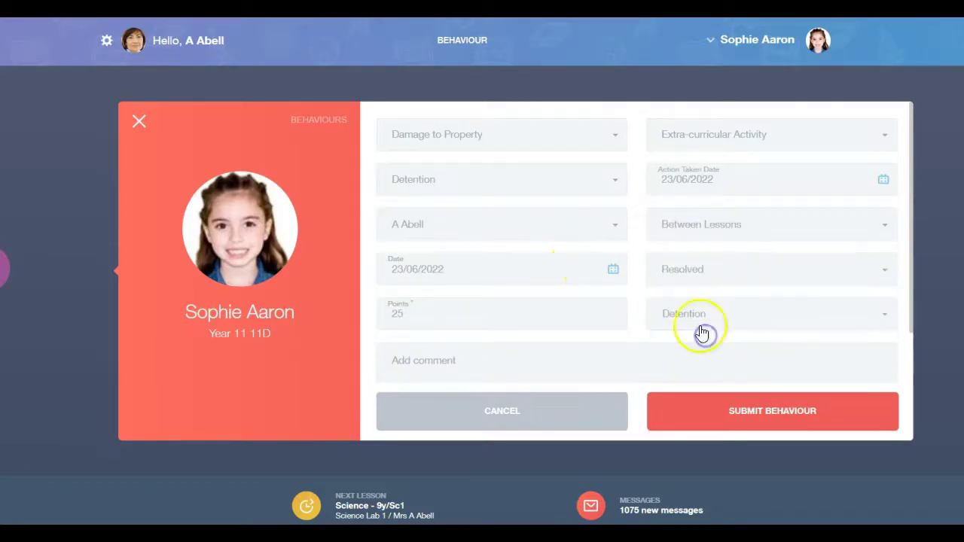
Comment 'Graffiti', book the 28/06/2022 Lunchtime Isolation, and submit the incident
{"action": "left_click", "coordinate": [547, 350]}
{"action": "type", "text": "Giaffiti"}
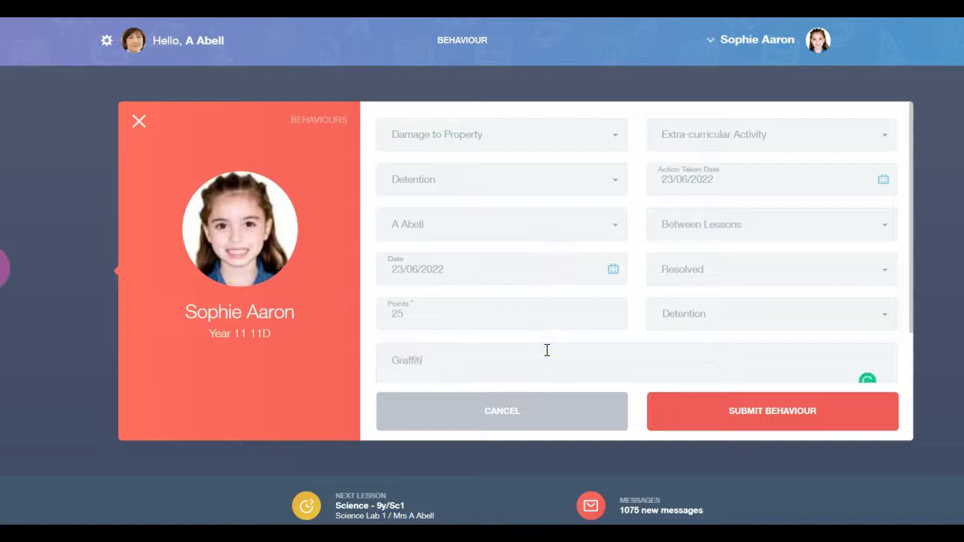
{"action": "left_click", "coordinate": [759, 320]}
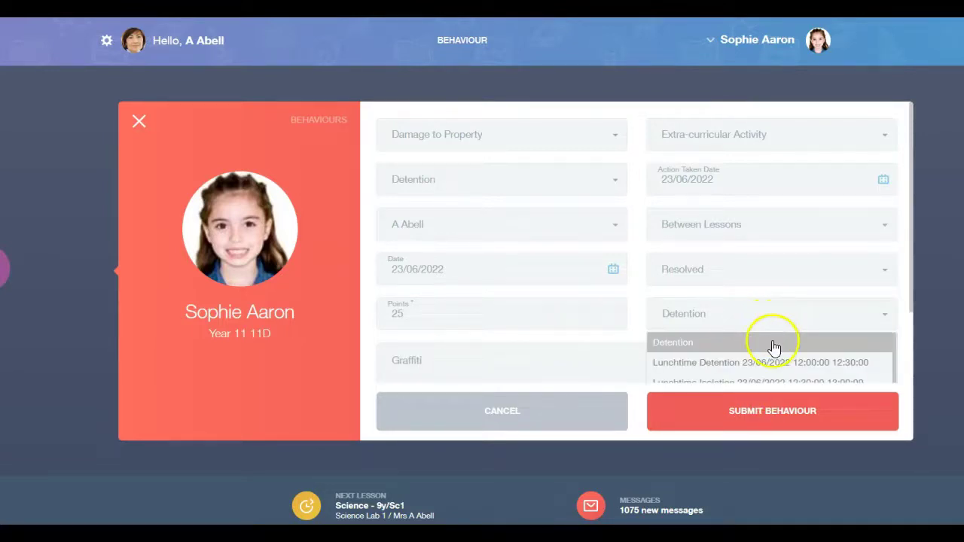
{"action": "scroll", "coordinate": [773, 355], "scroll_direction": "down", "scroll_amount": 2}
{"action": "left_click", "coordinate": [741, 356]}
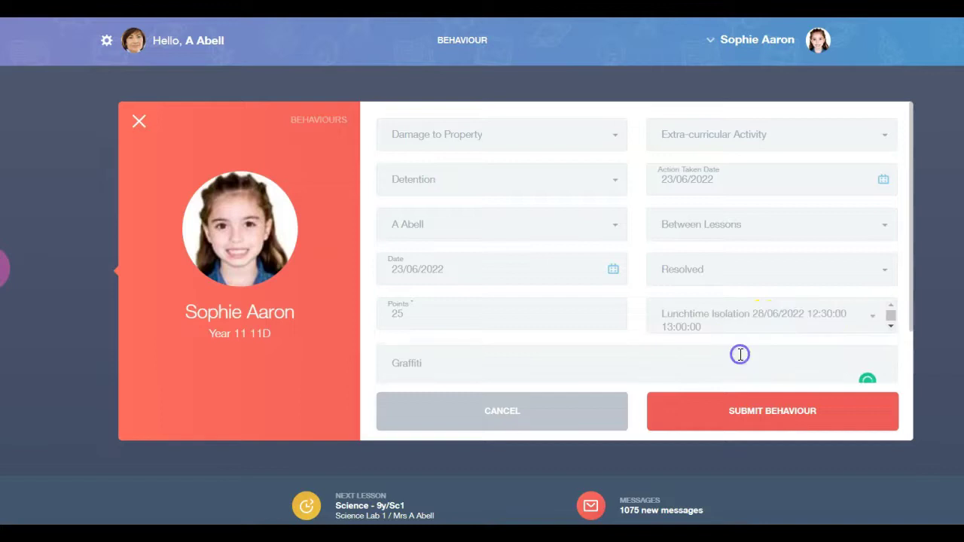
{"action": "left_click", "coordinate": [749, 422]}
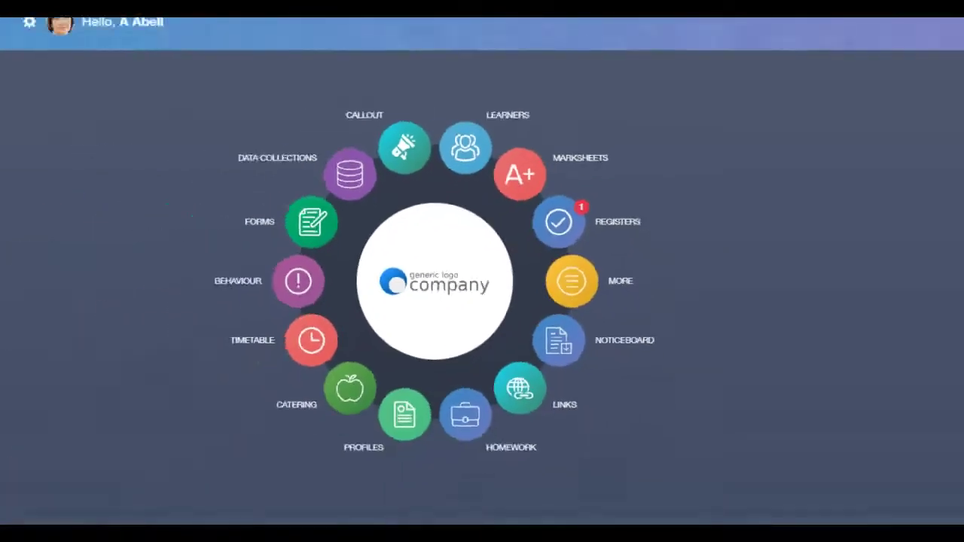
Open the list of today's registers
{"action": "left_click", "coordinate": [582, 214]}
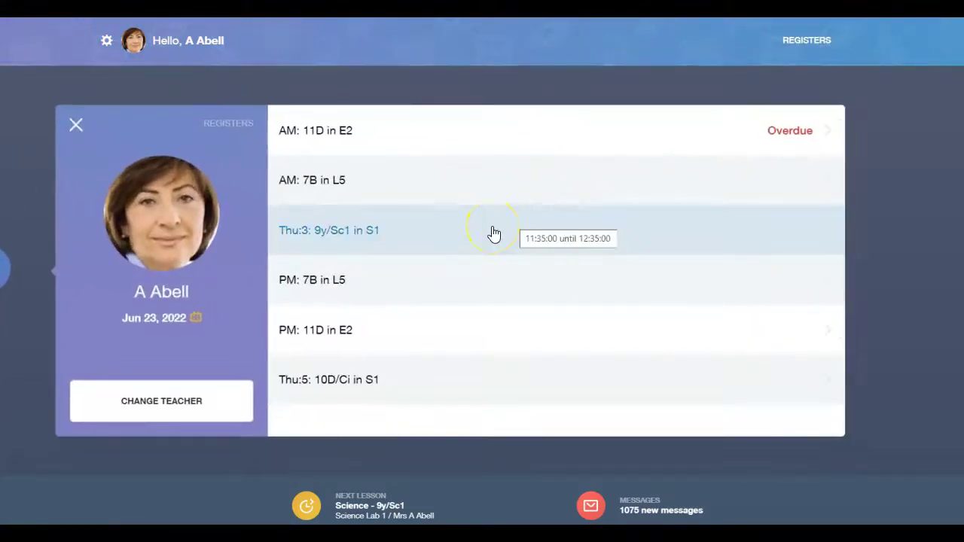
In the Thu:3 9y/Sc1 register, tick three learners' photos and start a Behaviour entry for them
{"action": "left_click", "coordinate": [494, 234]}
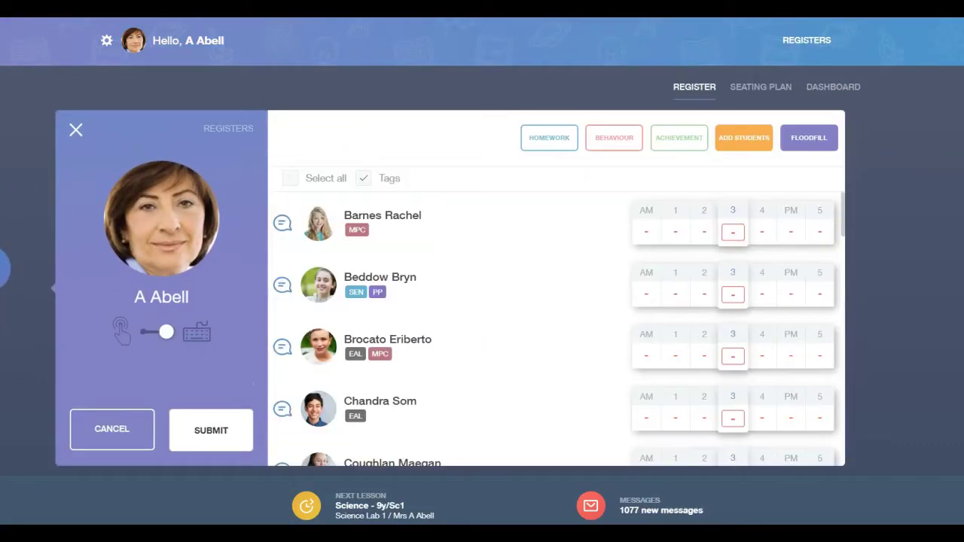
{"action": "scroll", "coordinate": [415, 385], "scroll_direction": "down", "scroll_amount": 2}
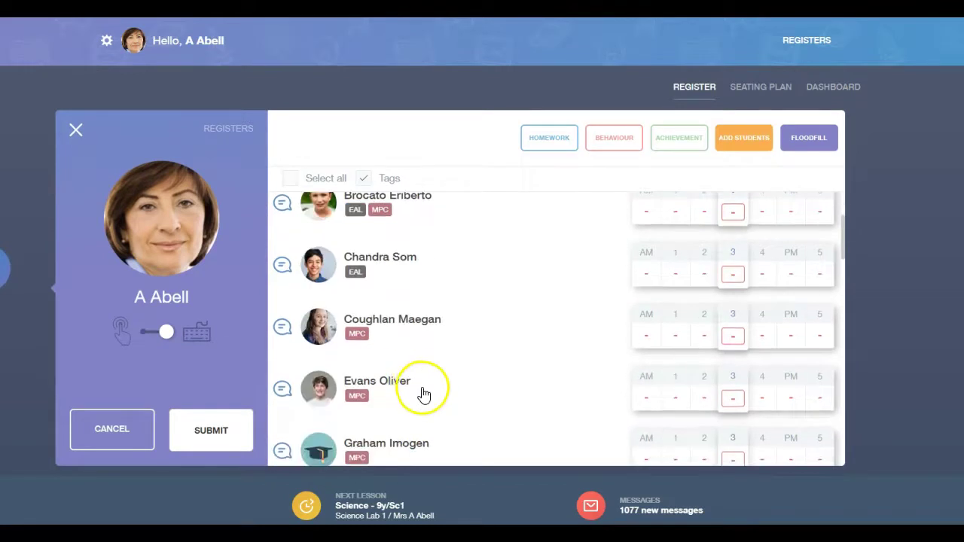
{"action": "left_click", "coordinate": [320, 339]}
{"action": "scroll", "coordinate": [482, 384], "scroll_direction": "down", "scroll_amount": 1}
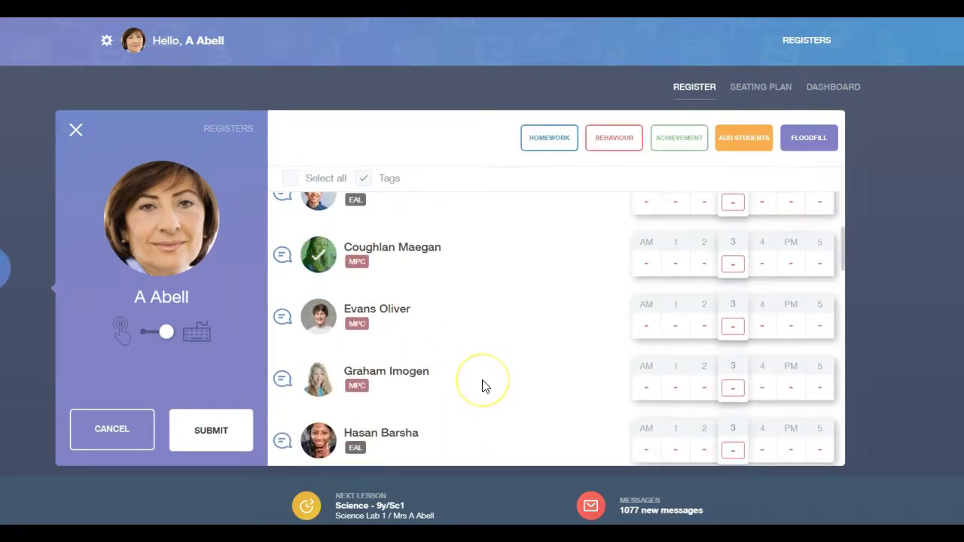
{"action": "scroll", "coordinate": [482, 386], "scroll_direction": "down", "scroll_amount": 2}
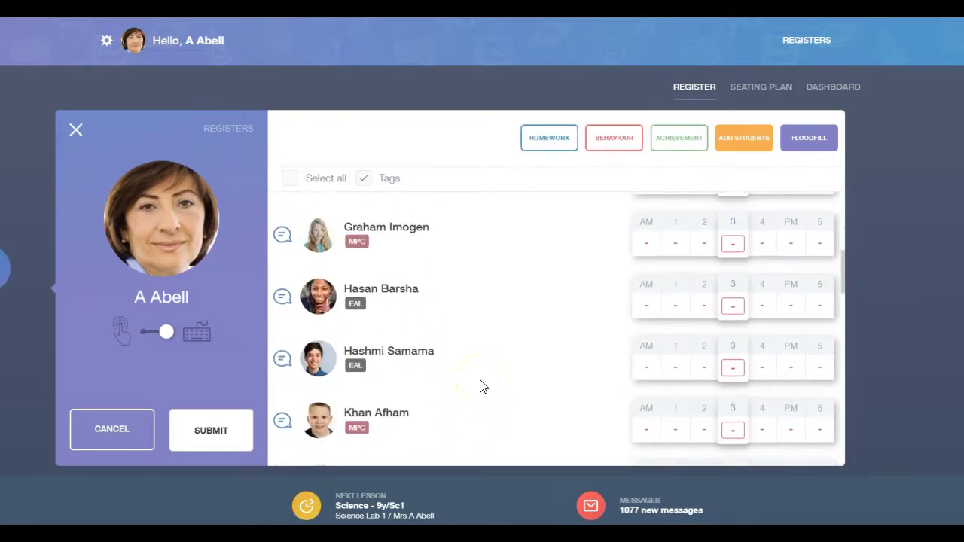
{"action": "scroll", "coordinate": [483, 387], "scroll_direction": "down", "scroll_amount": 1}
{"action": "left_click", "coordinate": [332, 350]}
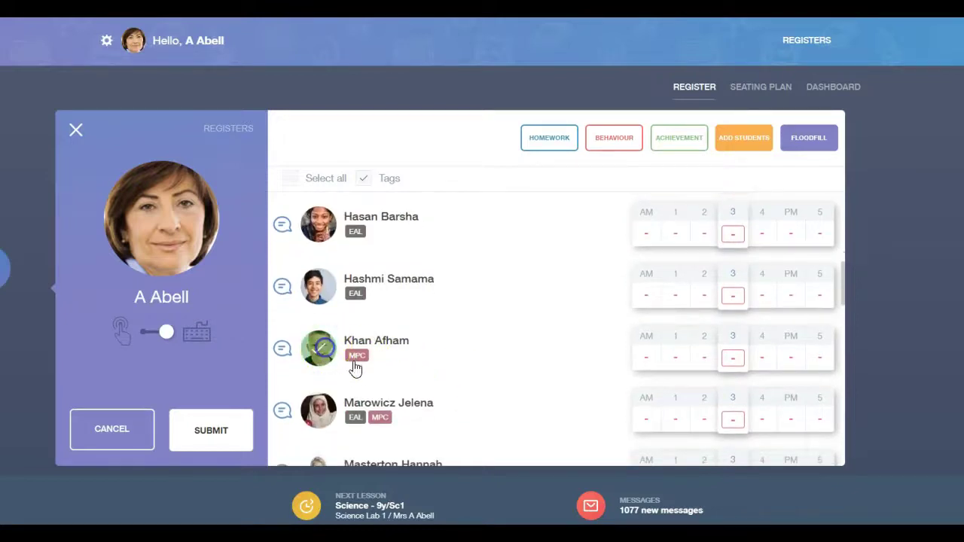
{"action": "scroll", "coordinate": [457, 388], "scroll_direction": "down", "scroll_amount": 2}
{"action": "left_click", "coordinate": [319, 391]}
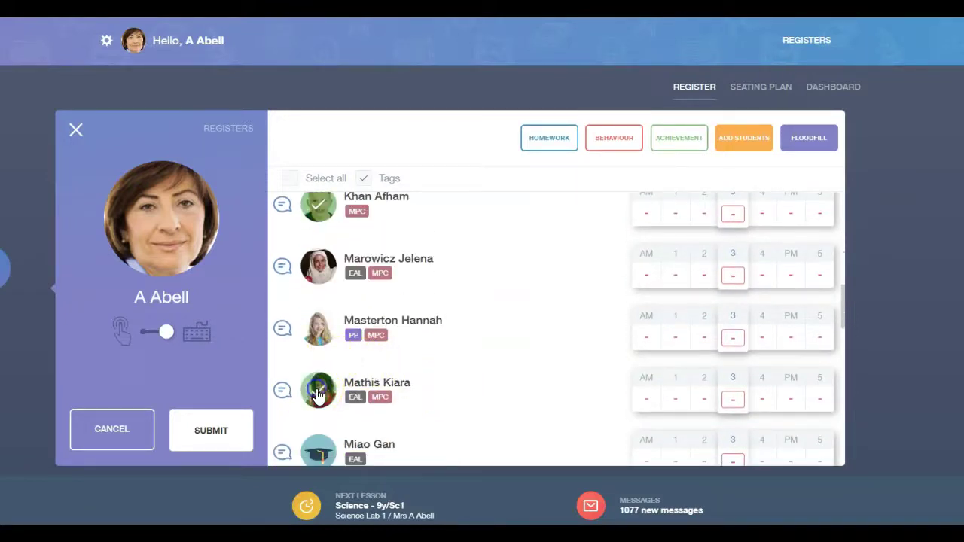
{"action": "left_click", "coordinate": [614, 141]}
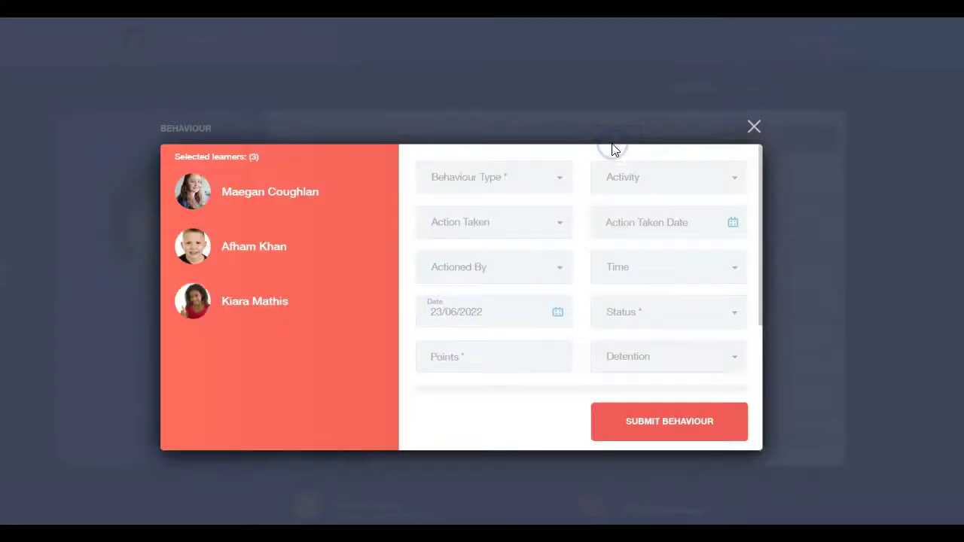
Set type Disruptive Behaviour Outside the Classroom, activity Extra-curricular Activity, action Actions Agreed
{"action": "left_click", "coordinate": [553, 183]}
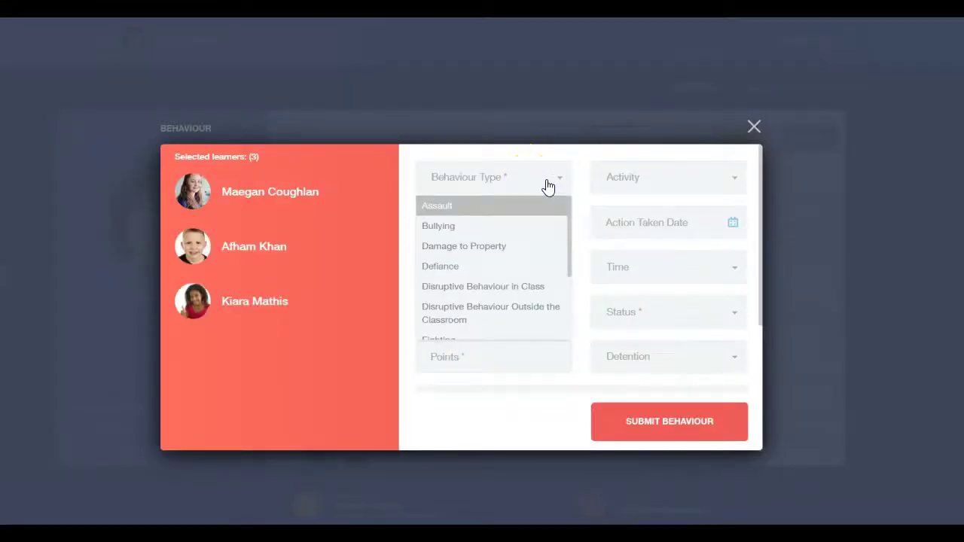
{"action": "left_click", "coordinate": [525, 310]}
{"action": "left_click", "coordinate": [633, 191]}
{"action": "left_click", "coordinate": [655, 246]}
{"action": "left_click", "coordinate": [503, 223]}
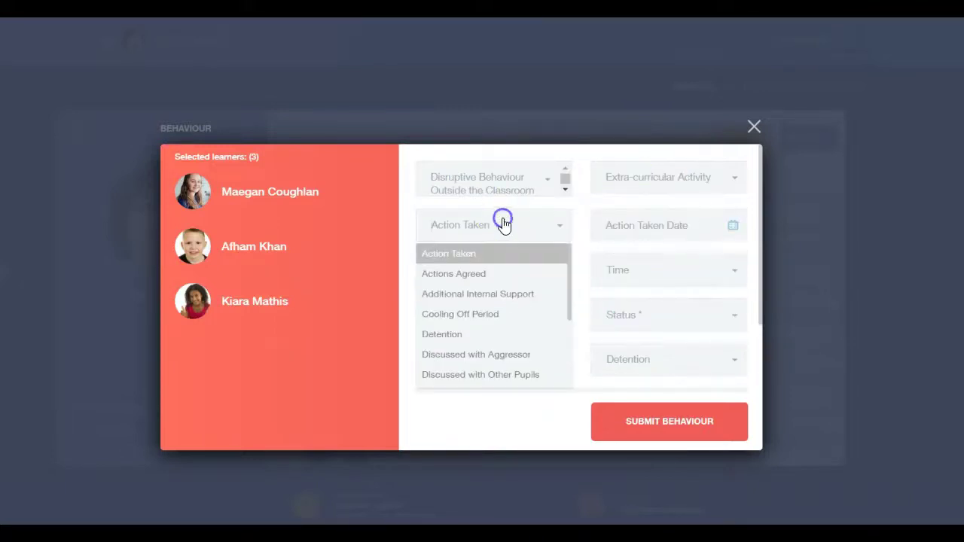
{"action": "left_click", "coordinate": [475, 274]}
Set date 23/06/2022, time After School, status Resolved, and submit for the three learners
{"action": "left_click", "coordinate": [714, 230]}
{"action": "left_click", "coordinate": [710, 383]}
{"action": "left_click", "coordinate": [723, 266]}
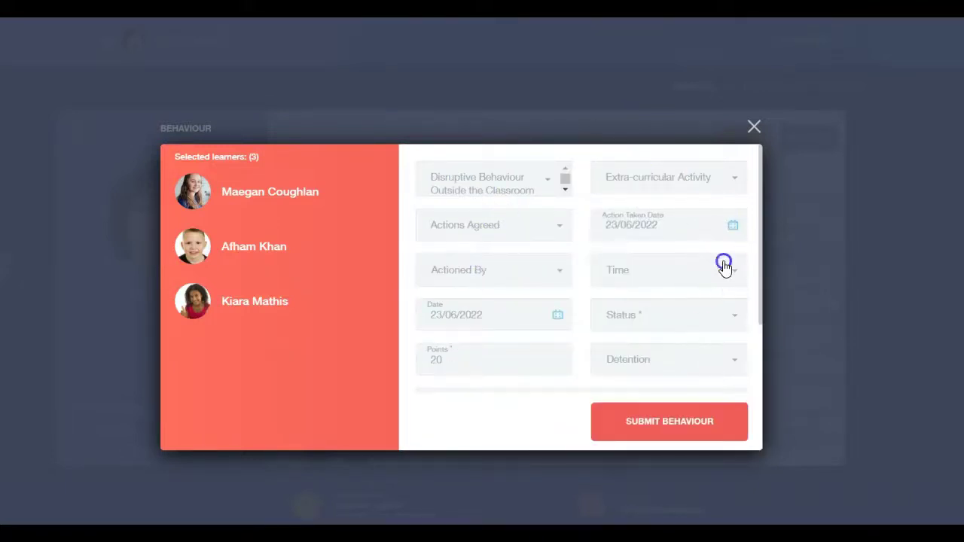
{"action": "scroll", "coordinate": [661, 314], "scroll_direction": "up", "scroll_amount": 2}
{"action": "left_click", "coordinate": [639, 367]}
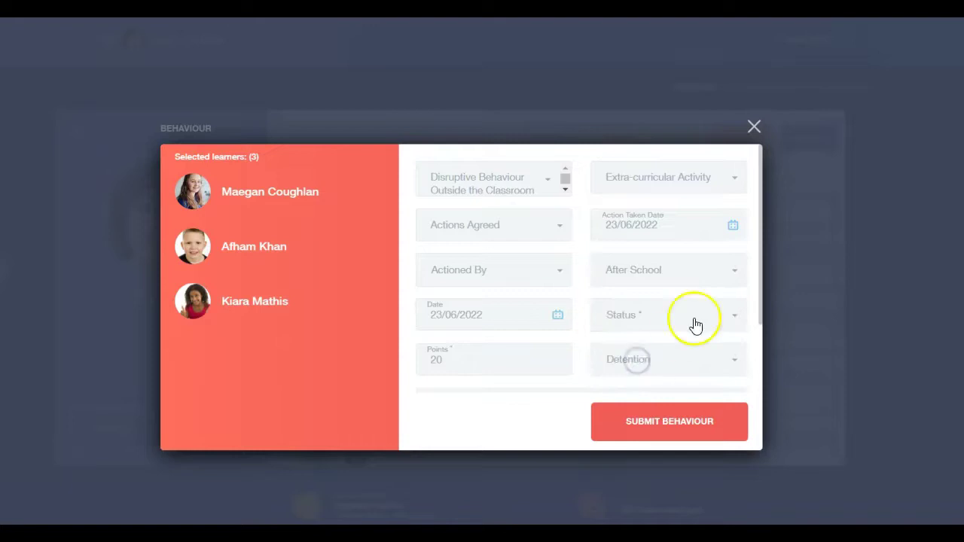
{"action": "left_click", "coordinate": [696, 324]}
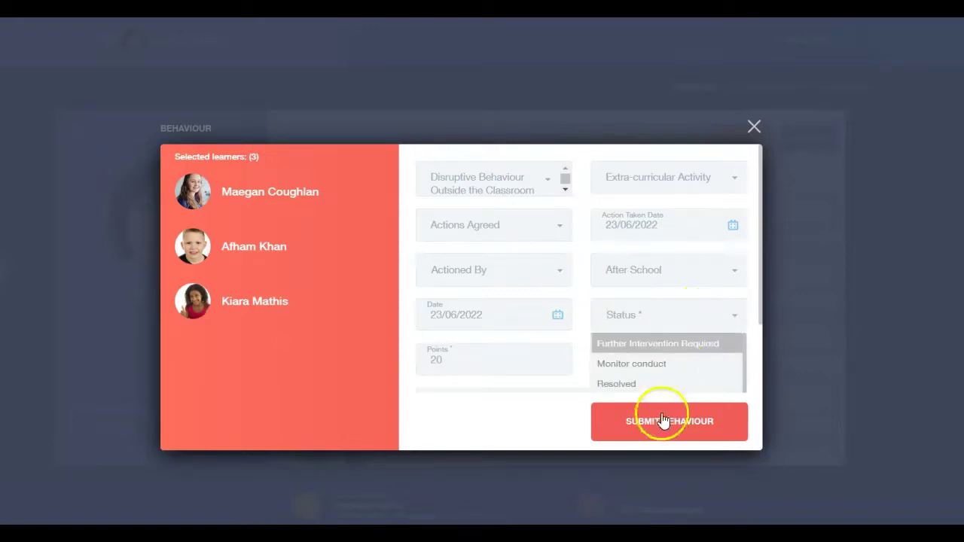
{"action": "left_click", "coordinate": [643, 385]}
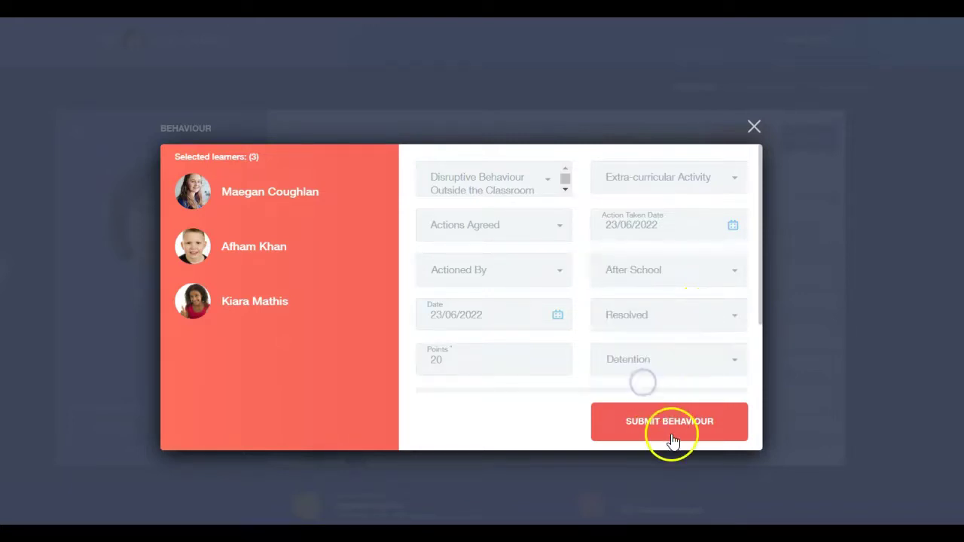
{"action": "left_click", "coordinate": [663, 424]}
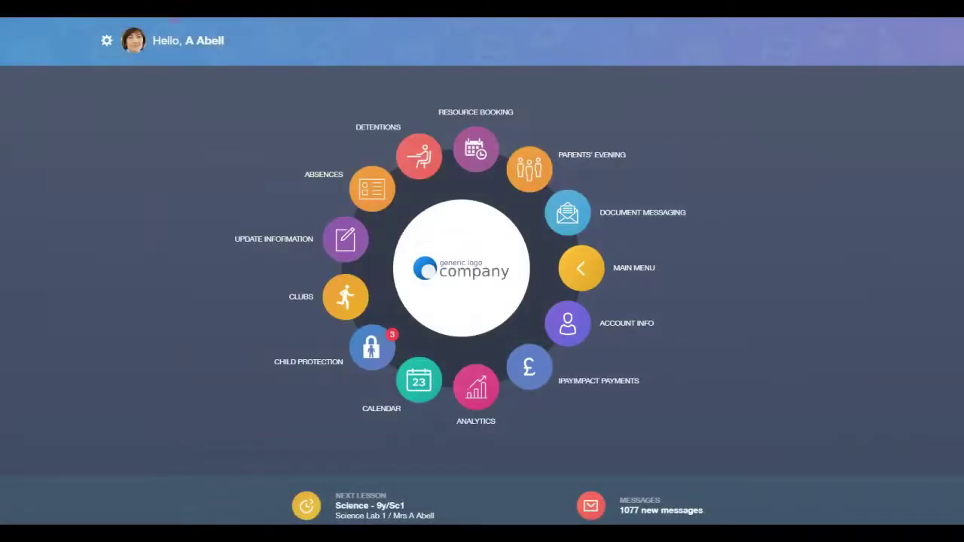
Open the Detentions page of detention sessions
{"action": "left_click", "coordinate": [421, 154]}
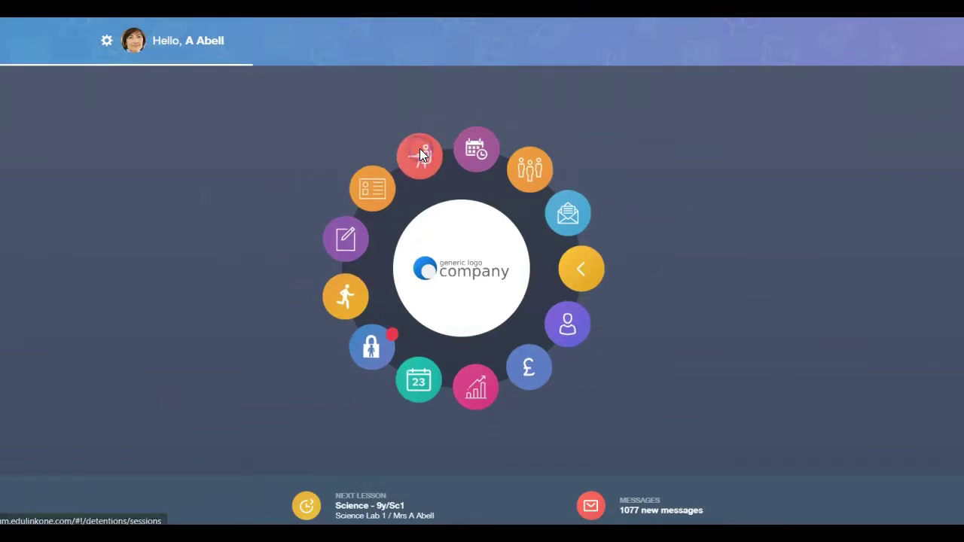